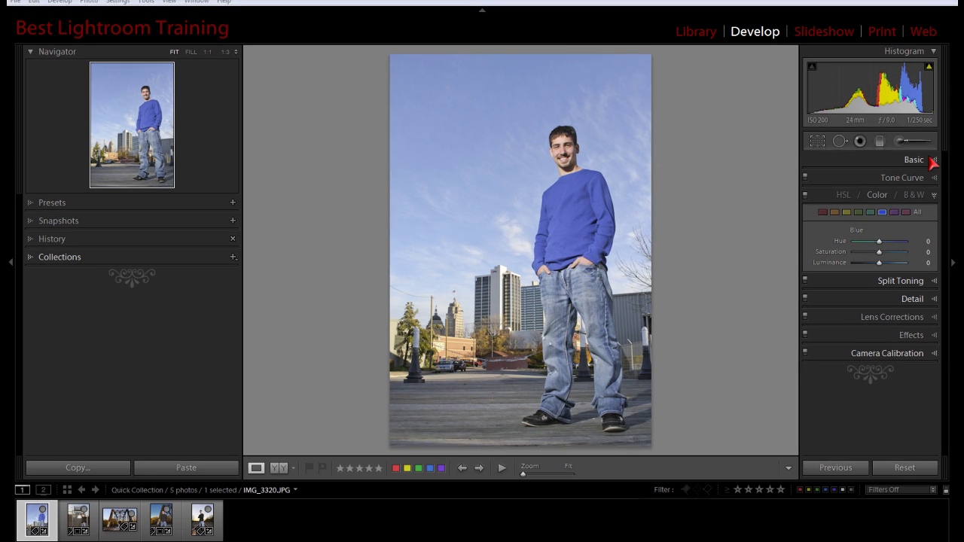
Step: Activate the Adjustment Brush for the portrait and set its Exposure to -0.50
left_click(904, 167)
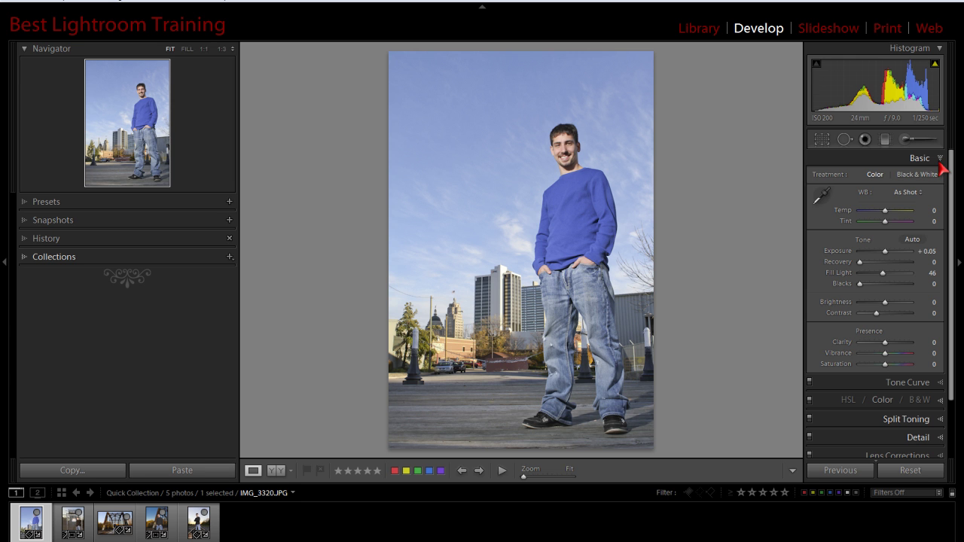
left_click(907, 143)
left_click_drag(881, 189, 878, 191)
left_click(922, 190)
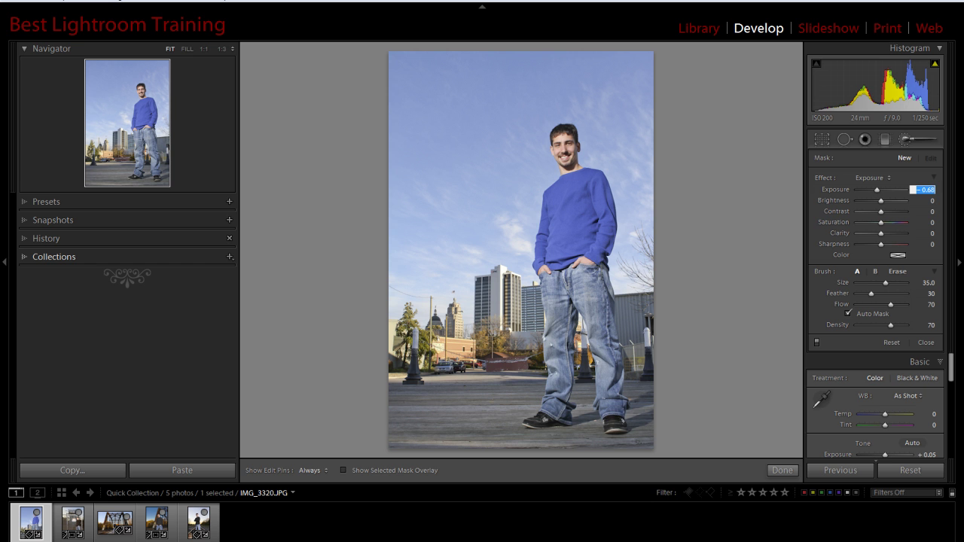
type("- 0.5")
key("Return")
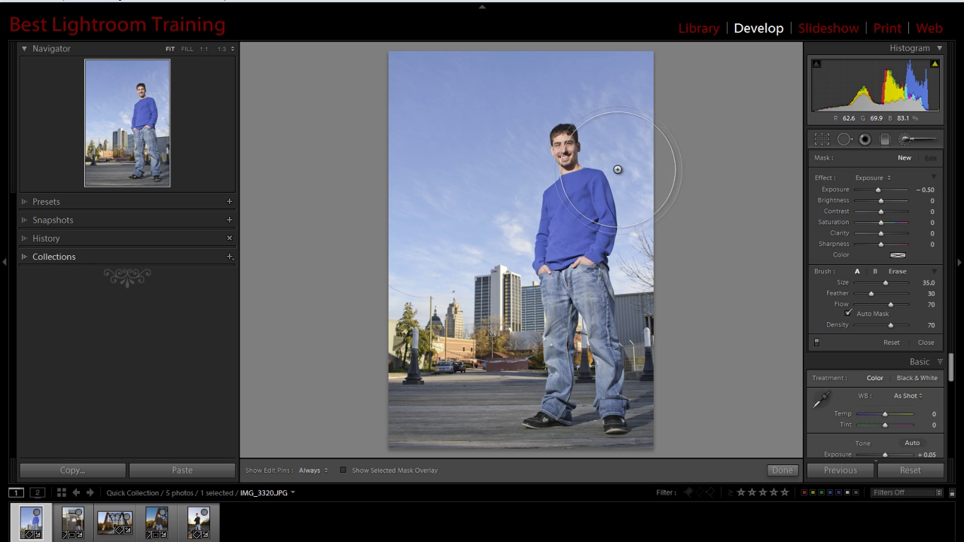
Step: Turn off Auto Mask and paint the darkening adjustment over the sky, reducing the brush size from 26 to 13
left_click(849, 314)
key("bracketleft")
key("bracketleft")
key("h")
left_click(478, 170)
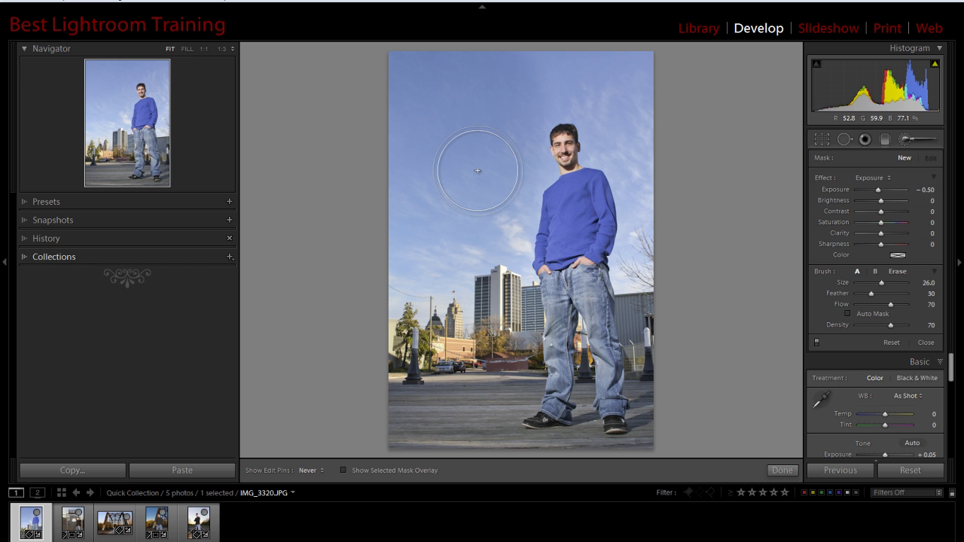
scroll(477, 171, "down", 5)
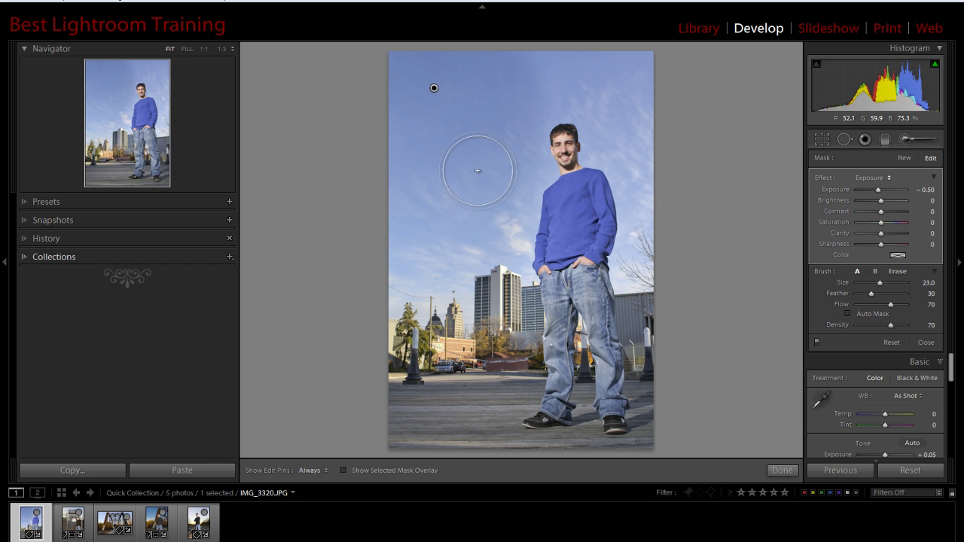
scroll(477, 171, "down", 2)
key("h")
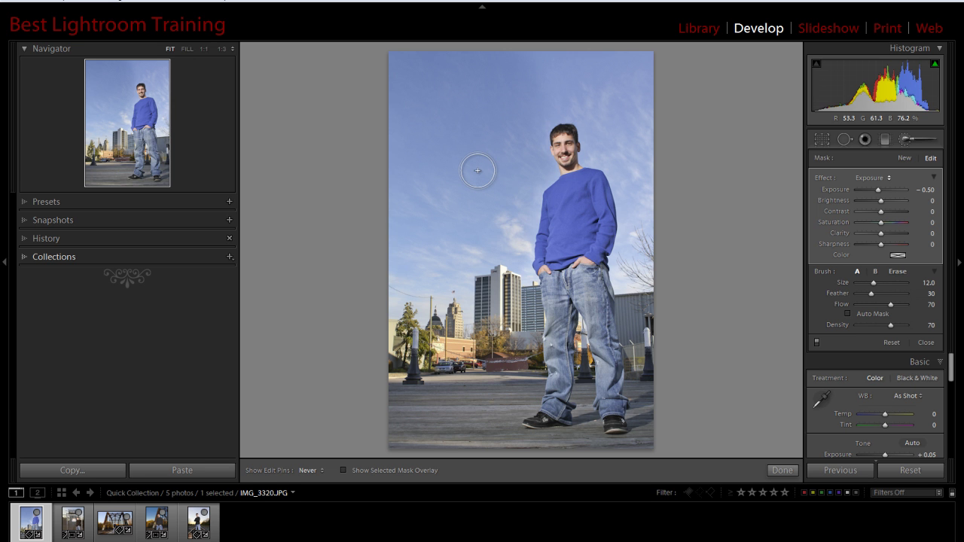
scroll(477, 171, "up", 1)
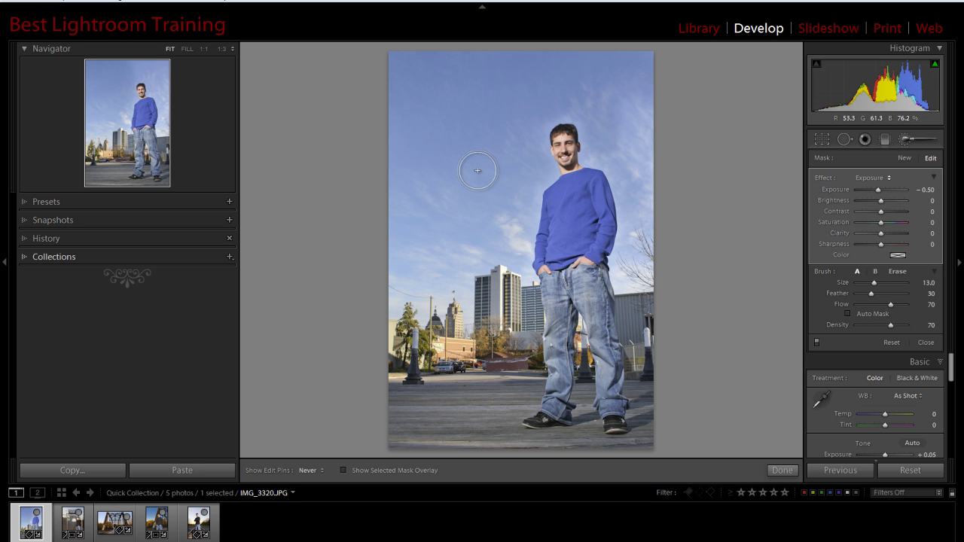
key("h")
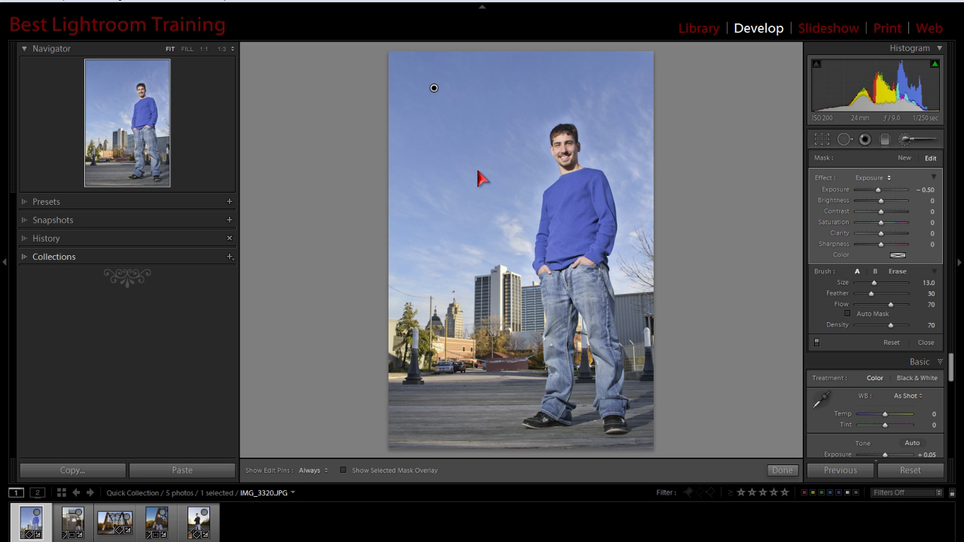
Step: Lower the Exposure of the painted sky adjustment to -0.78
key("comma")
key("comma")
key("comma")
key("comma")
key("comma")
key("minus")
key("minus")
key("minus")
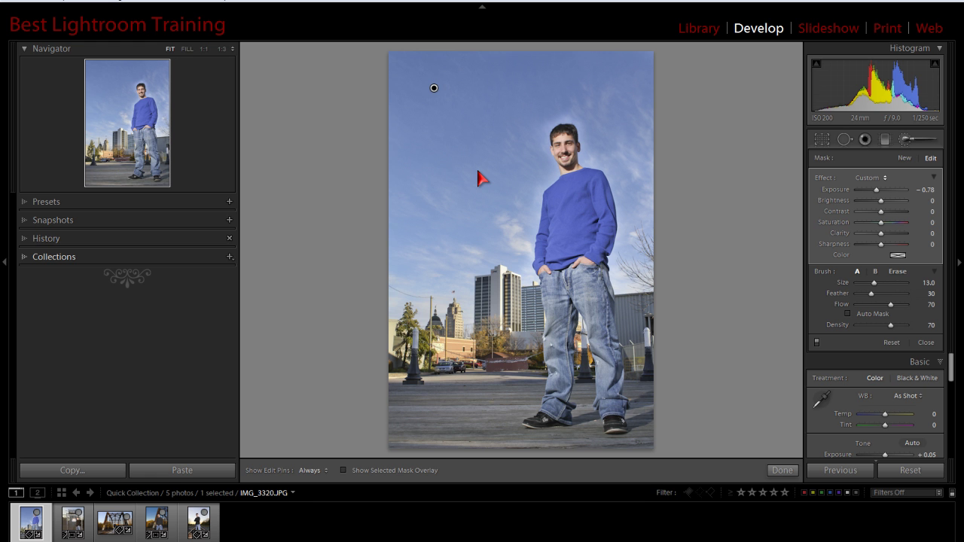
Step: Undo the sky adjustment, returning the photo to the history state before the first brush stroke
key("ctrl+z")
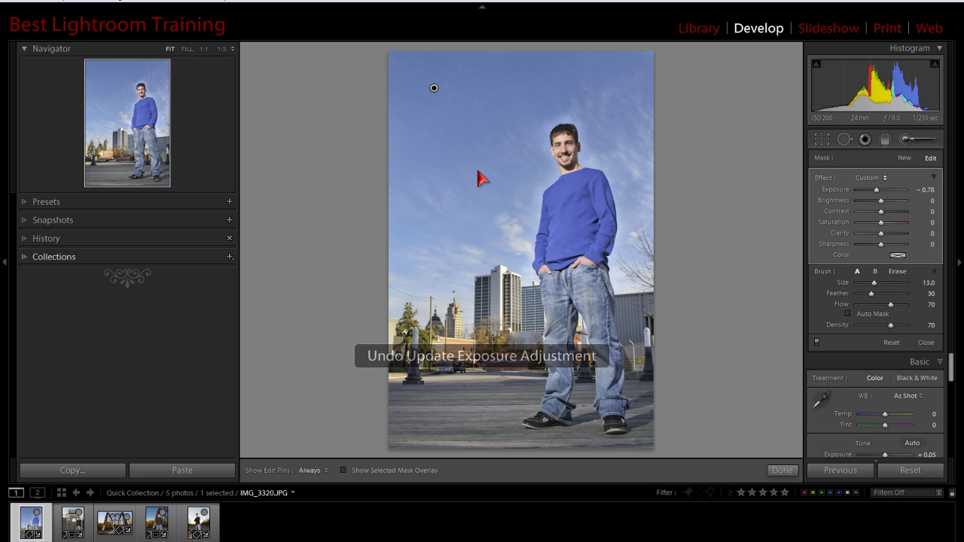
key("ctrl+z")
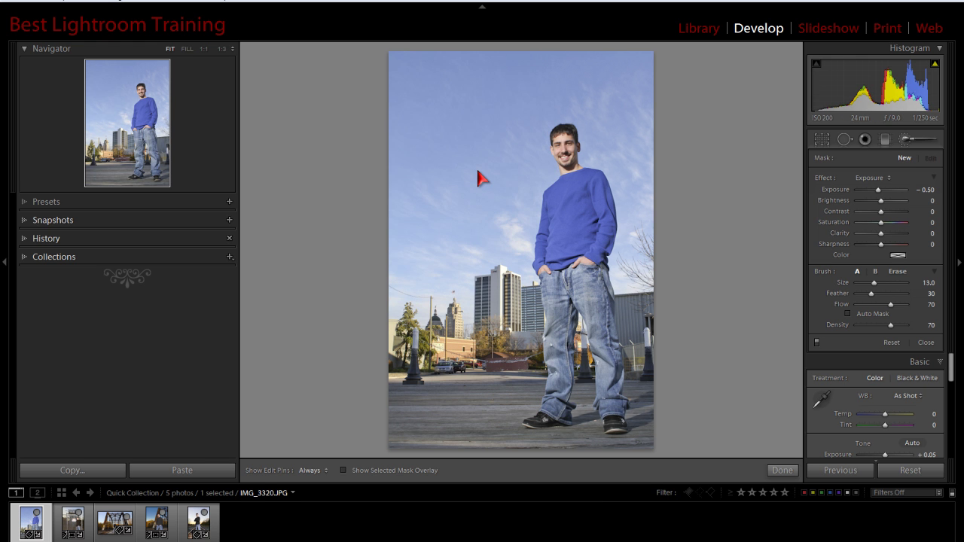
key("ctrl+shift+3")
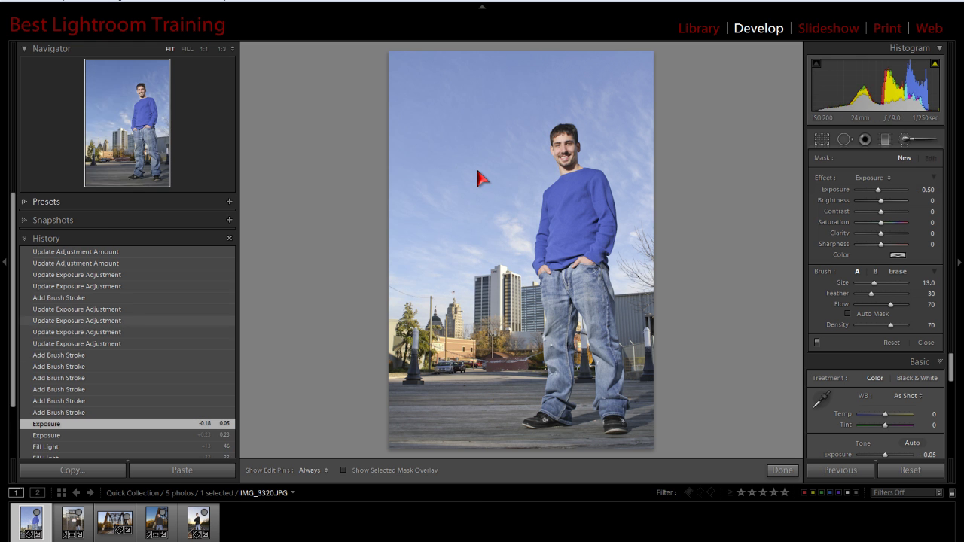
key("ctrl+shift+3")
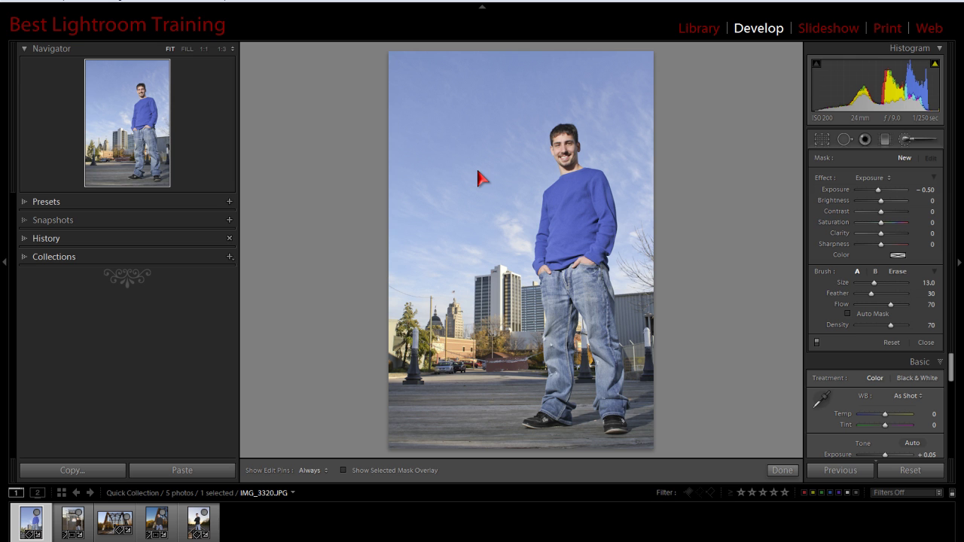
Step: Turn on Auto Mask and set the new brush to Exposure -0.78 and size 25
key("a")
key("period")
key("period")
key("bracketright")
key("bracketright")
key("bracketright")
key("bracketright")
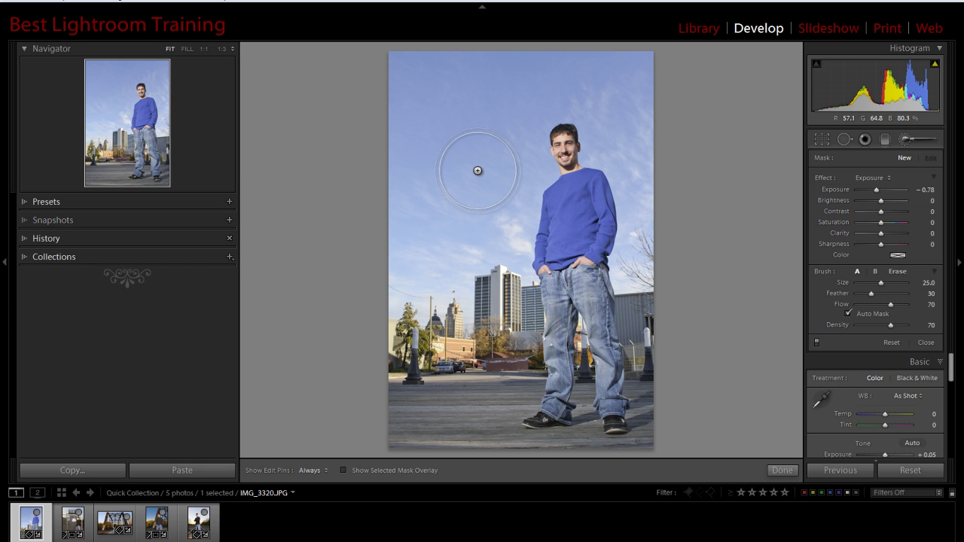
Step: Paint the sky around the man with the auto-masked brush at size 25 to 26, then check the coverage with the mask overlay
mouse_move(415, 138)
left_mouse_down()
mouse_move(414, 110)
mouse_move(463, 85)
mouse_move(460, 200)
mouse_move(476, 218)
mouse_move(422, 297)
mouse_move(426, 328)
mouse_move(451, 324)
left_mouse_up()
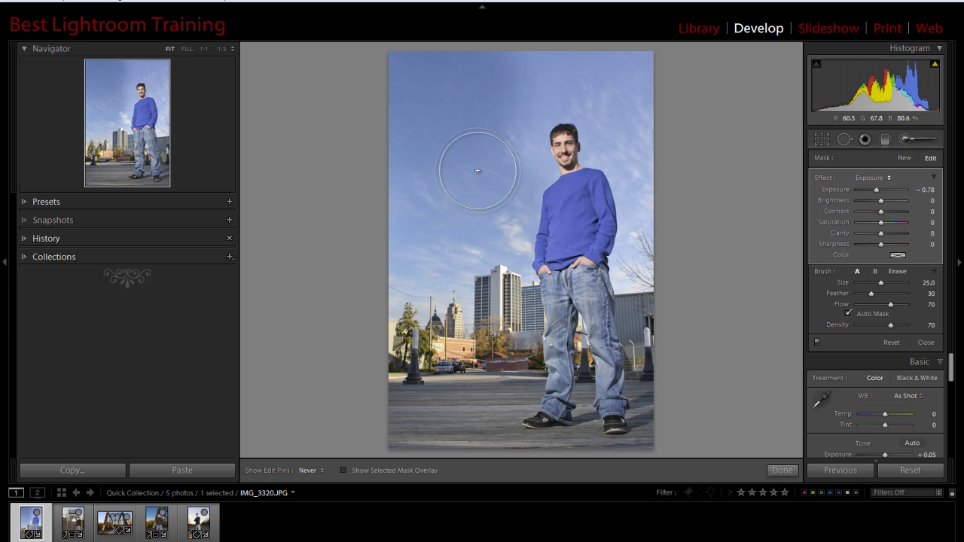
scroll(477, 171, "up", 1)
mouse_move(478, 171)
left_mouse_down()
mouse_move(516, 94)
mouse_move(592, 79)
mouse_move(622, 62)
mouse_move(636, 99)
mouse_move(597, 157)
mouse_move(636, 180)
mouse_move(630, 267)
left_mouse_up()
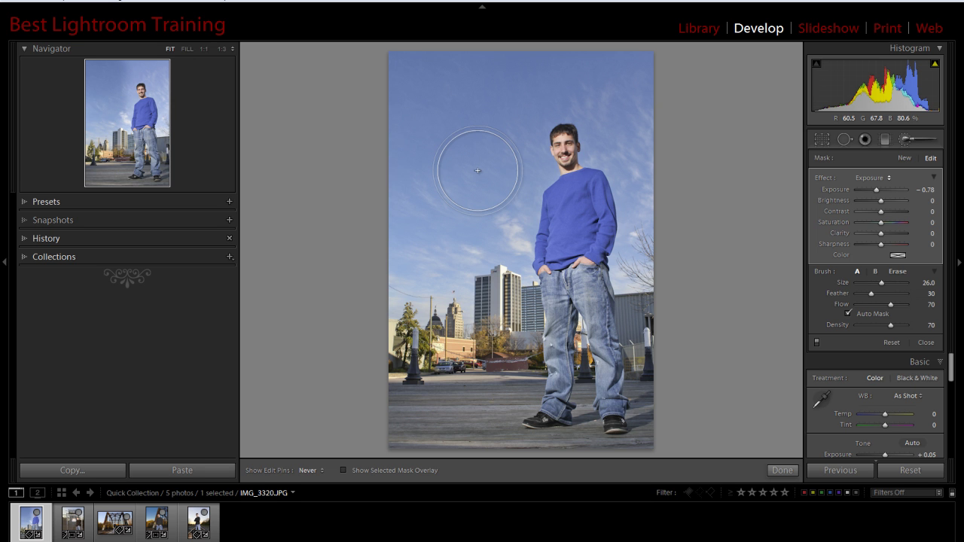
key("h")
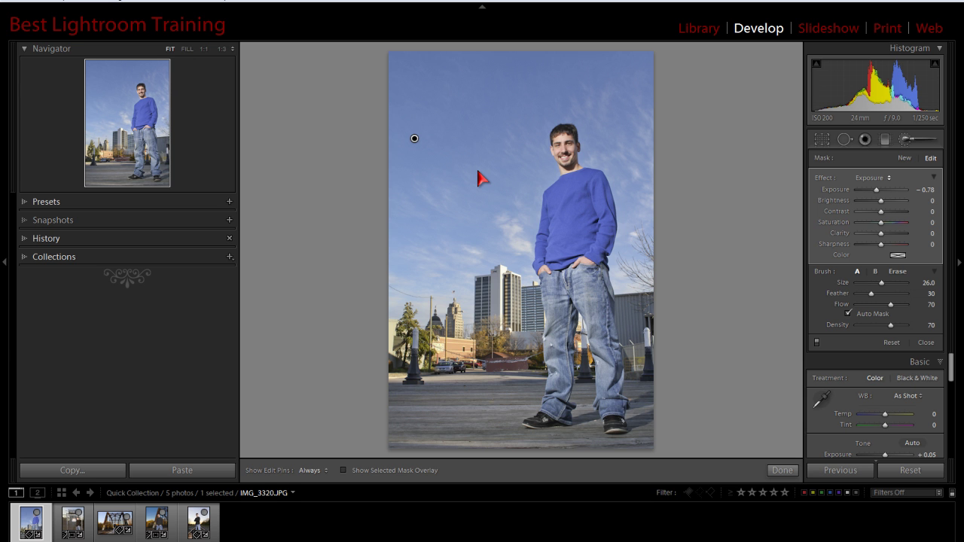
key("o")
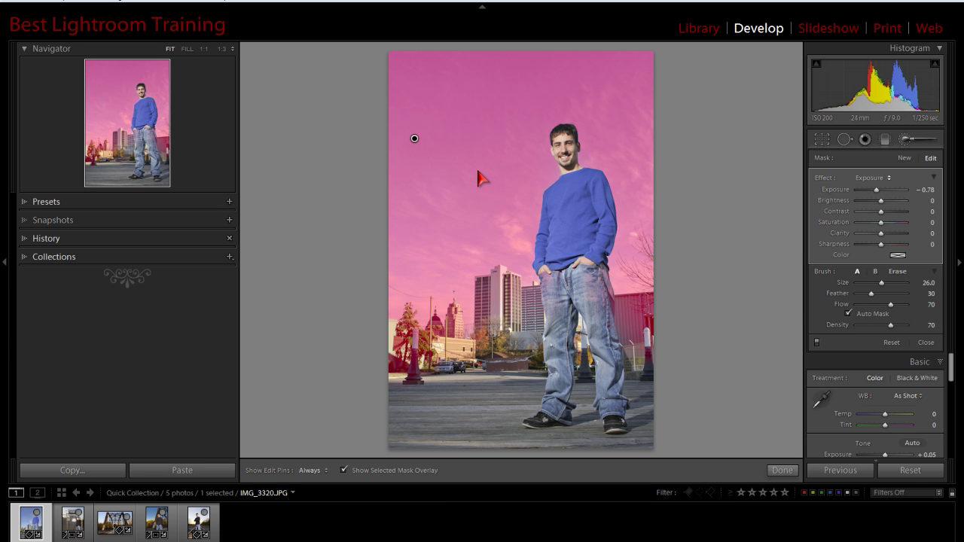
key("o")
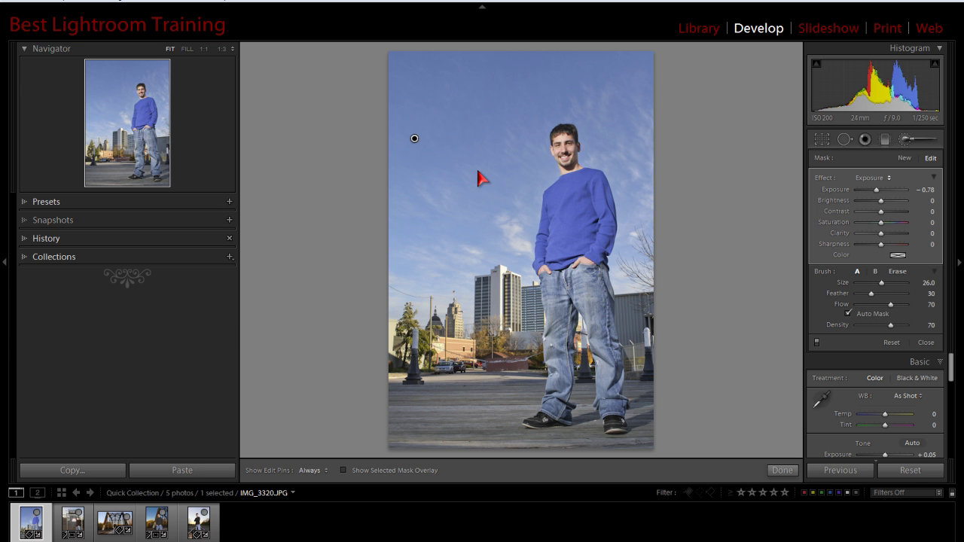
Step: Revert the photo to the Exposure history state that precedes the auto-masked brush strokes
left_click(46, 238)
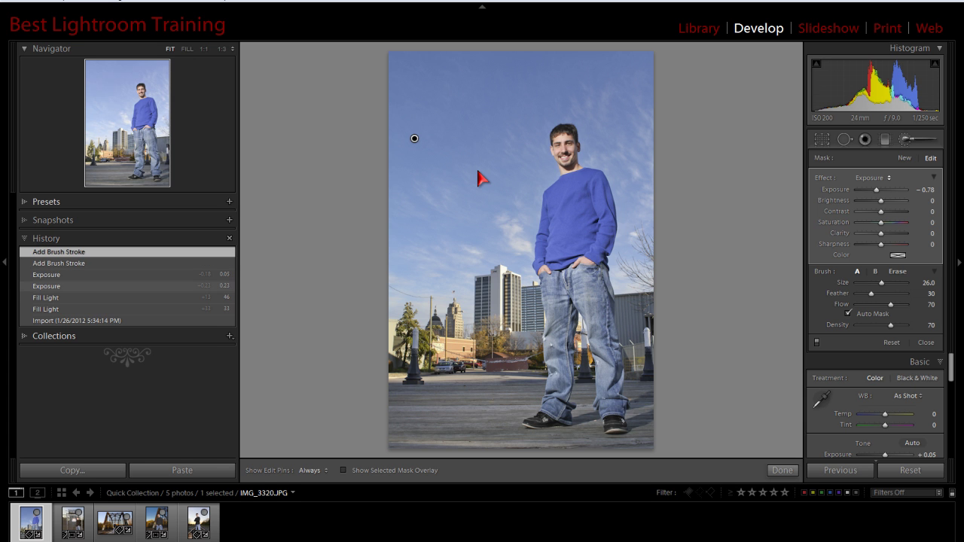
left_click(46, 274)
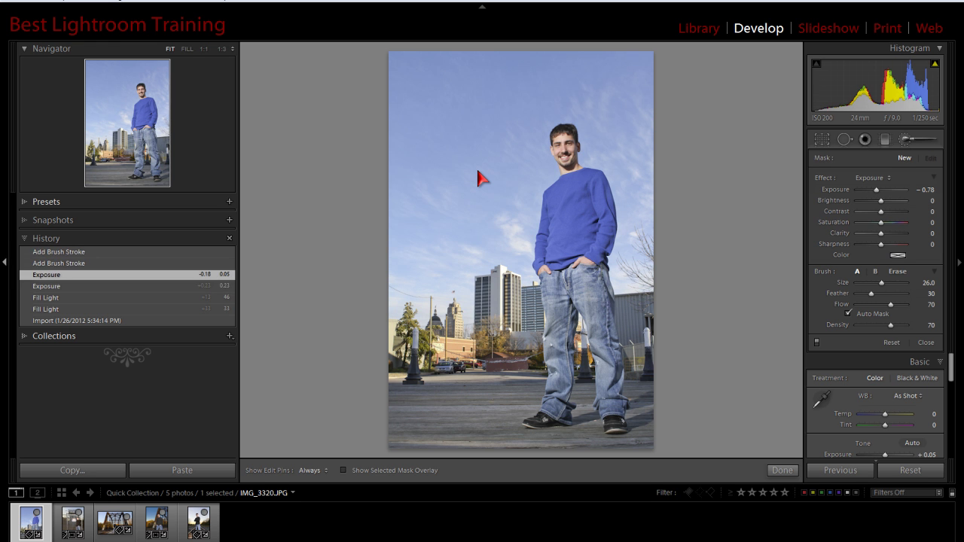
key("ctrl+shift+3")
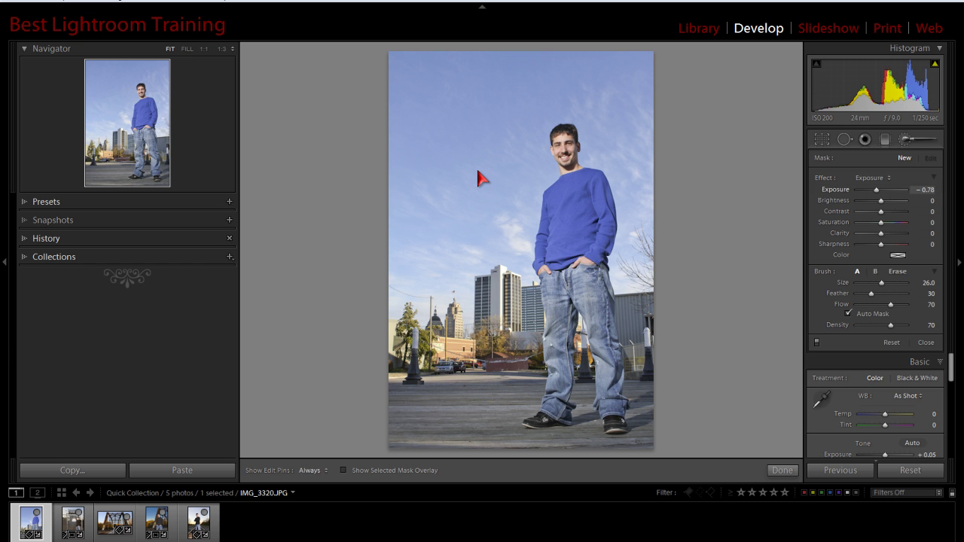
Step: Set the Exposure of the new Adjustment Brush to -0.68
key("k")
key("k")
left_click(873, 179)
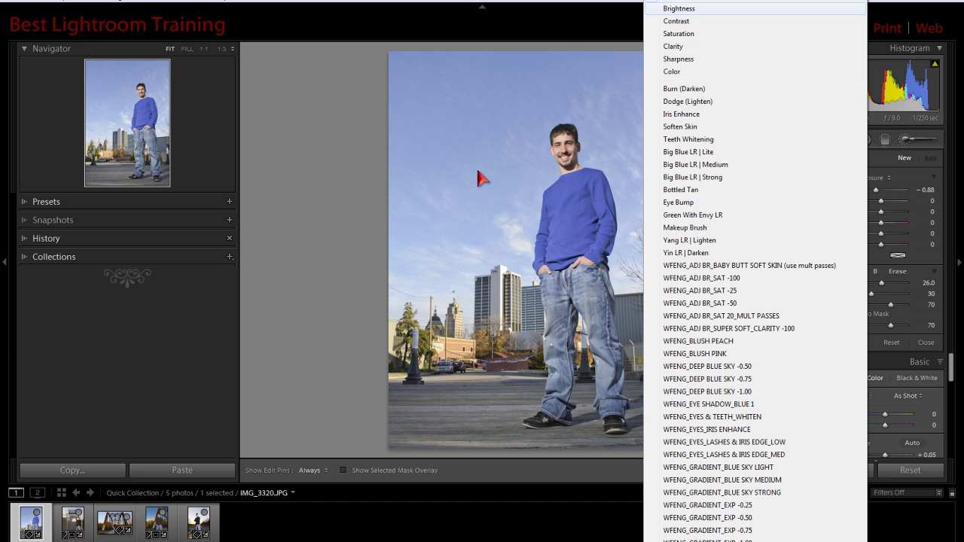
key("Escape")
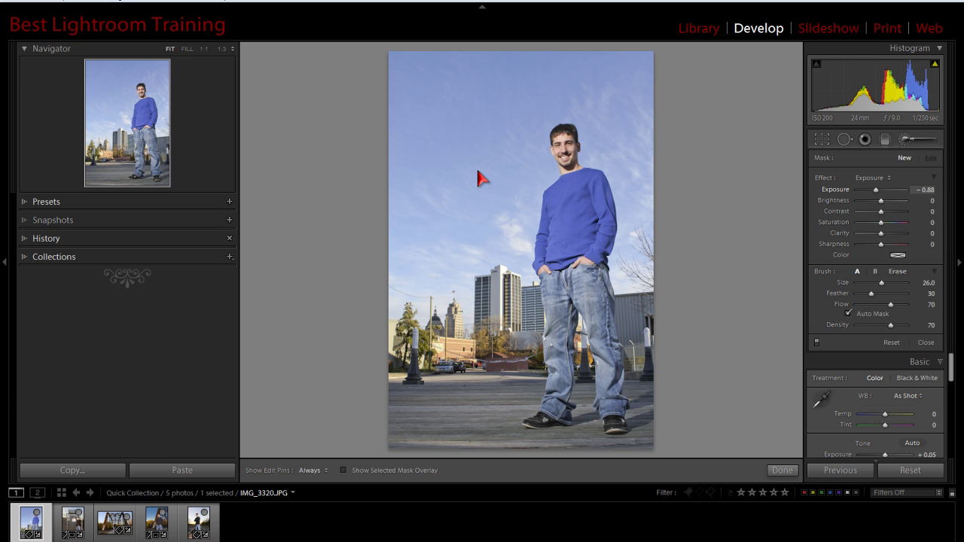
key("Up")
key("Up")
Step: Set the Saturation of the Adjustment Brush to 20
key("period")
key("period")
key("period")
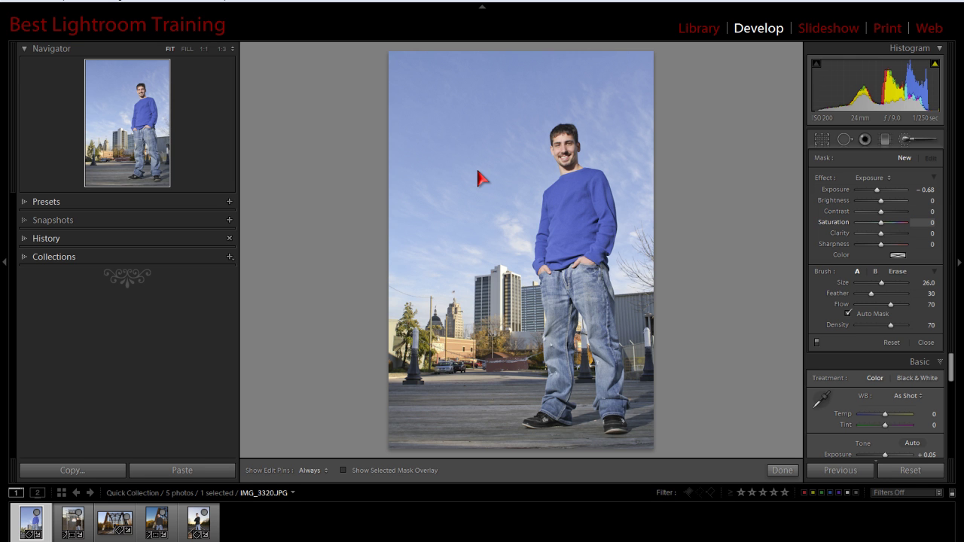
key("equal")
key("equal")
key("equal")
key("equal")
Step: Paint the darker, more saturated adjustment across the whole sky, enlarging the brush size from 27 to 29
key("bracketright")
mouse_move(526, 219)
left_mouse_down()
mouse_move(456, 162)
mouse_move(479, 178)
left_mouse_up()
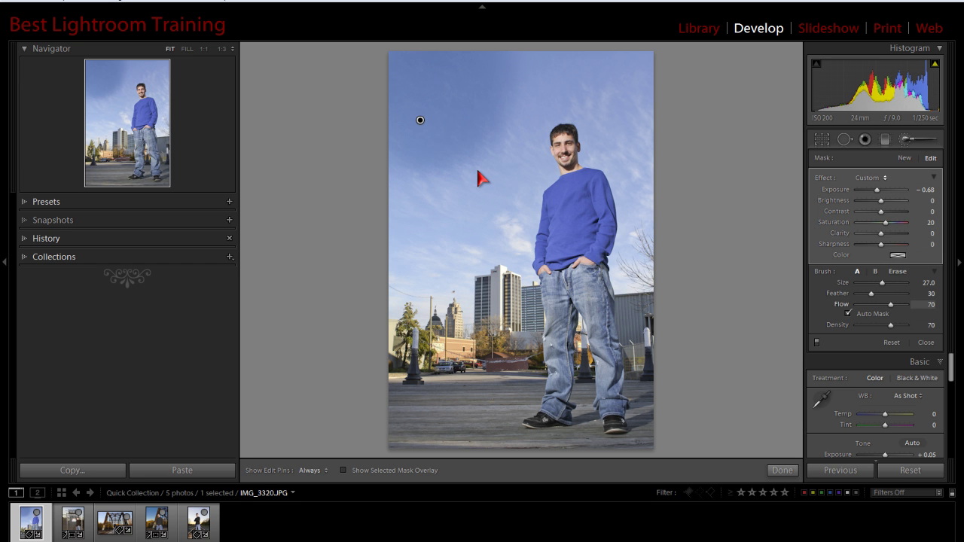
key("h")
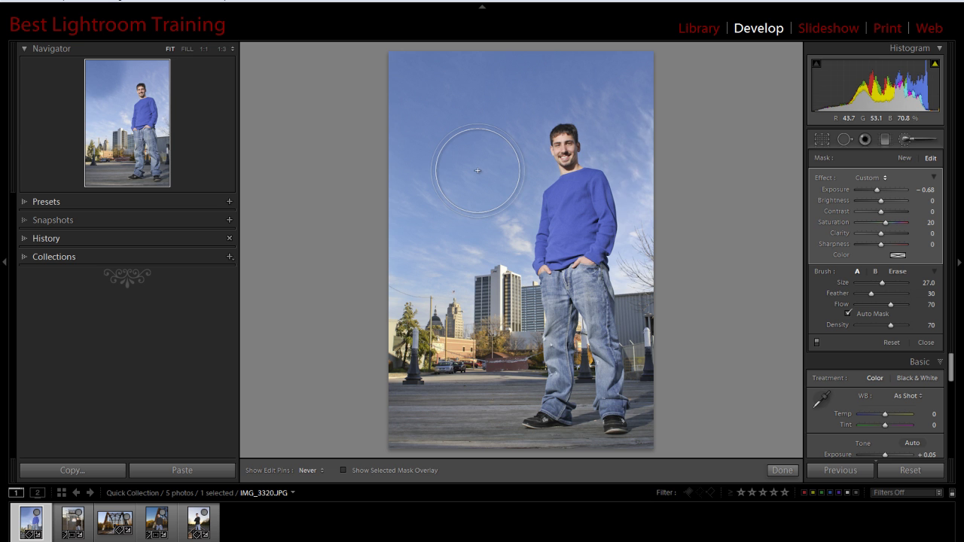
key("bracketright")
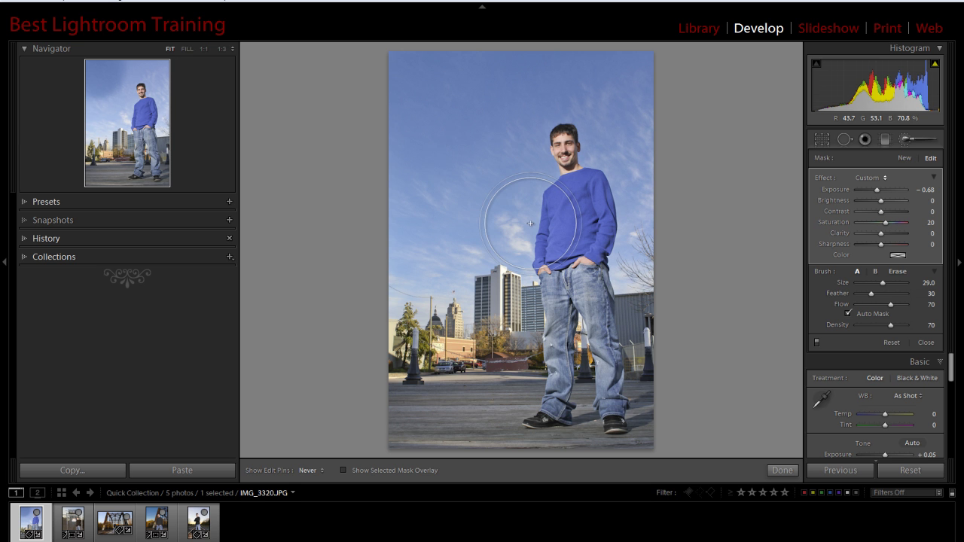
key("bracketright")
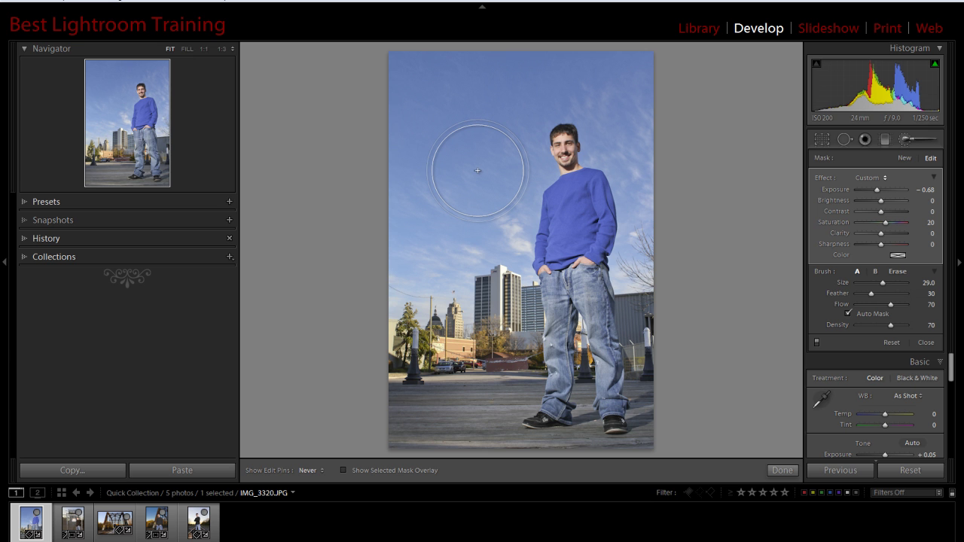
key("h")
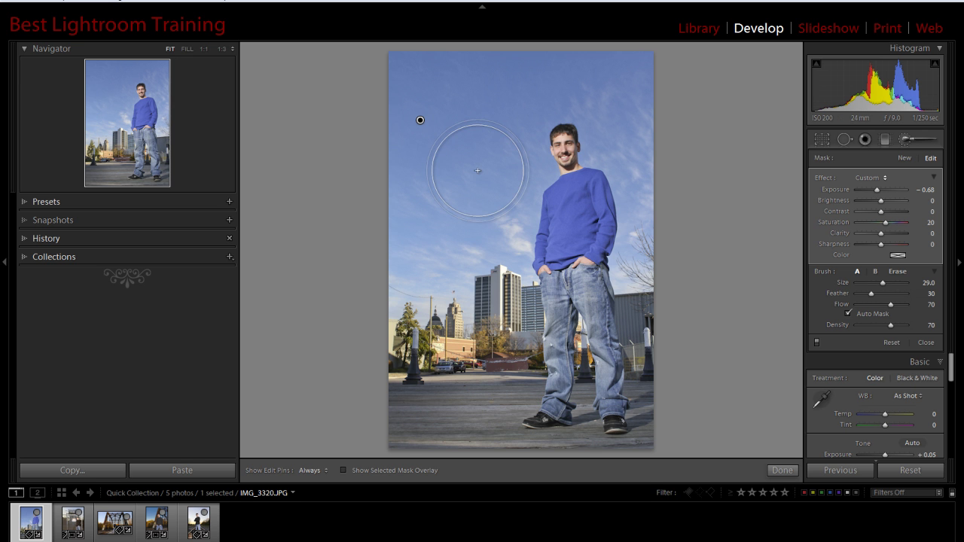
Step: Extend the brush adjustment over the wooden boardwalk in the foreground and check the coverage with the mask overlay
key("o")
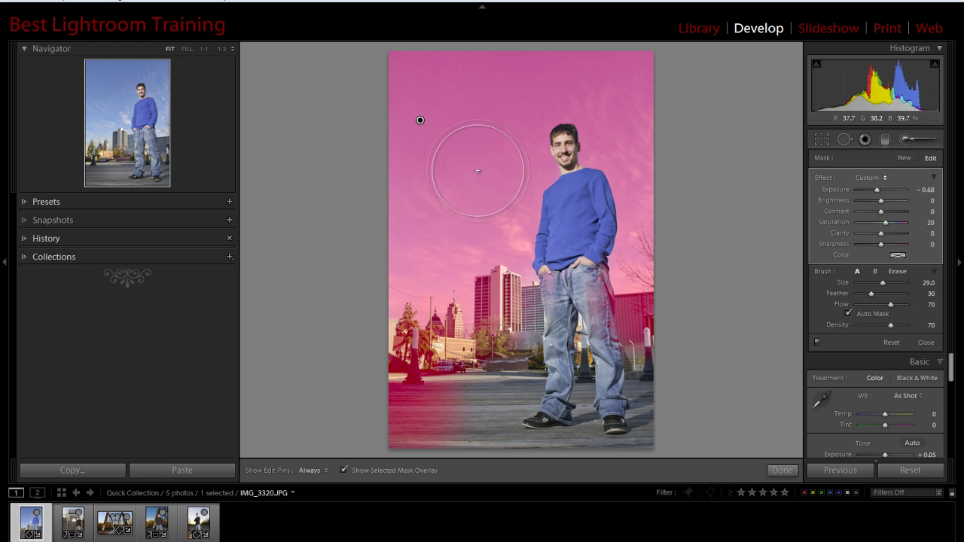
key("o")
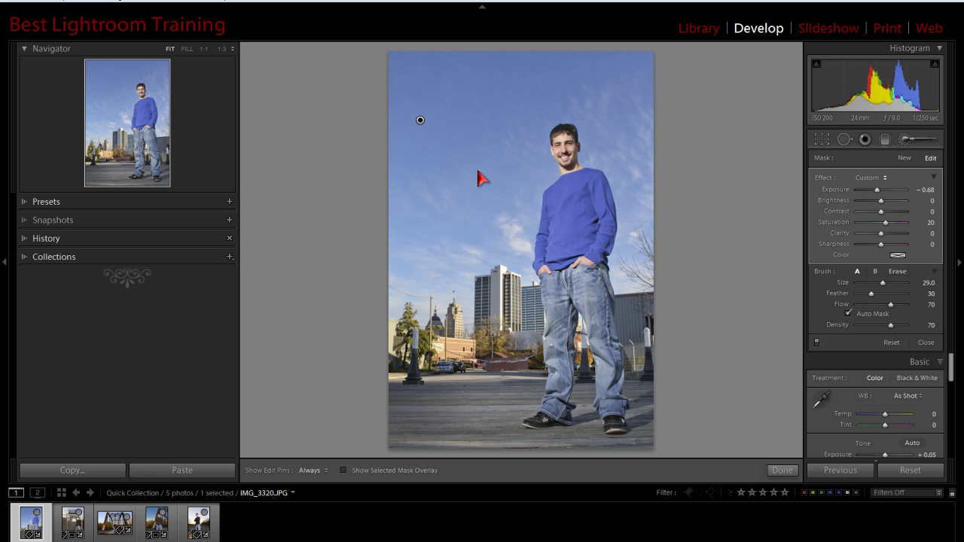
key("h")
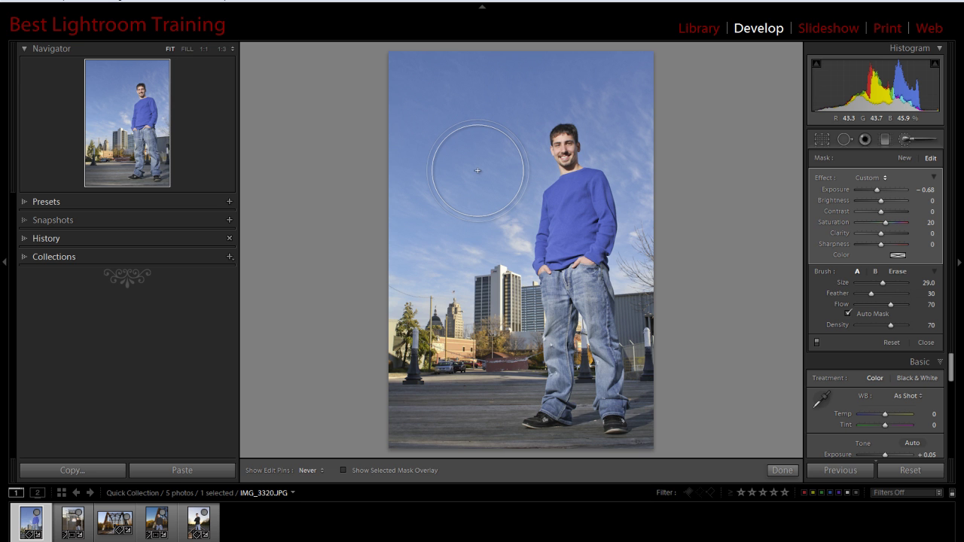
key("h")
key("o")
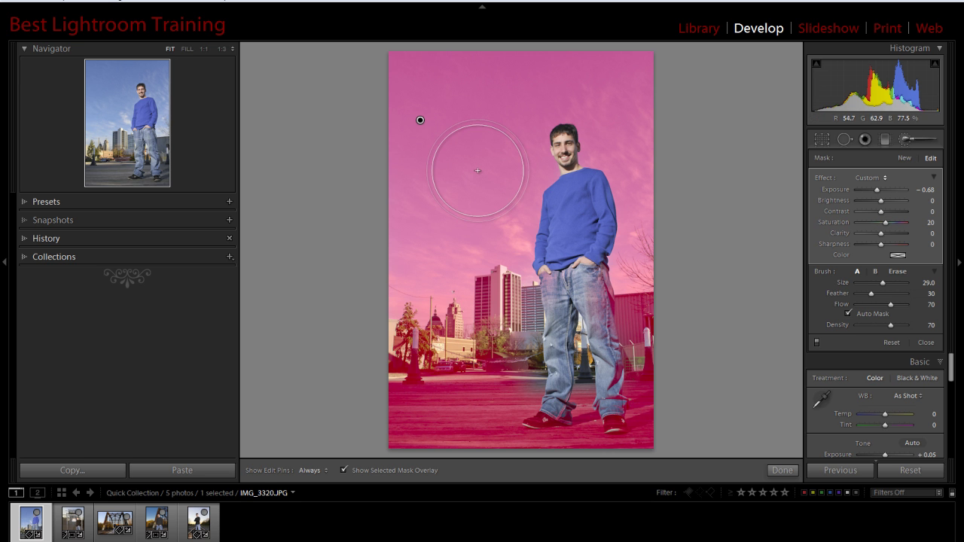
key("o")
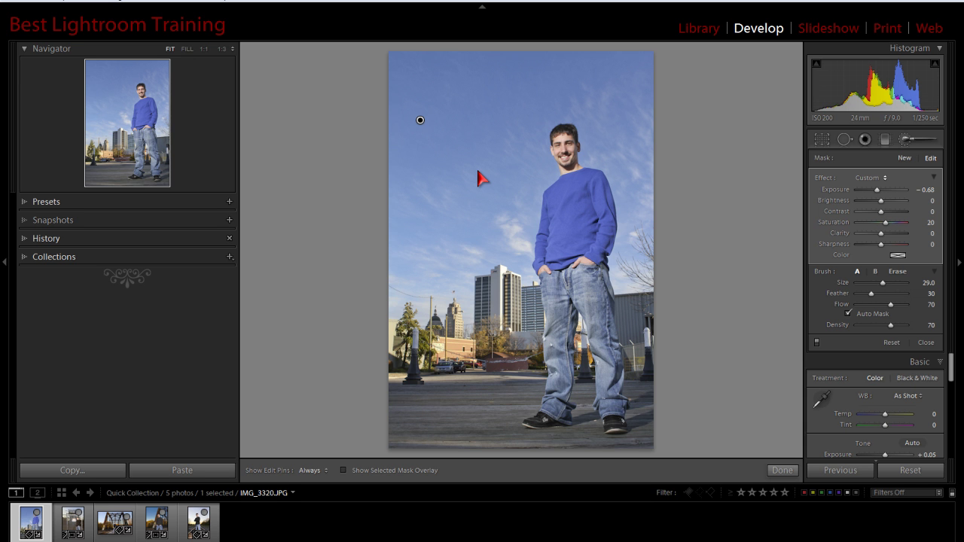
Step: Paint a second, separate brush adjustment over the sky with brush size 30 and set its Exposure to -0.19
left_click(904, 158)
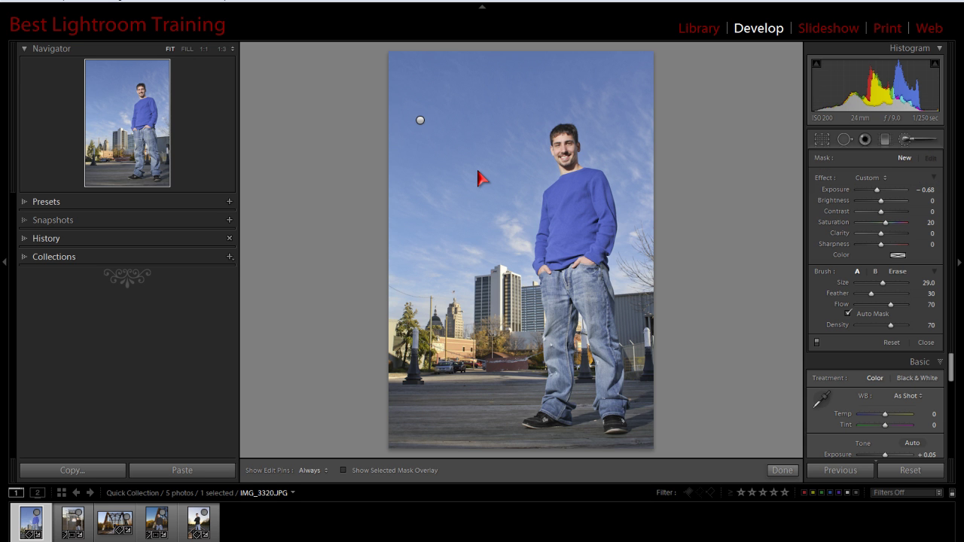
key("h")
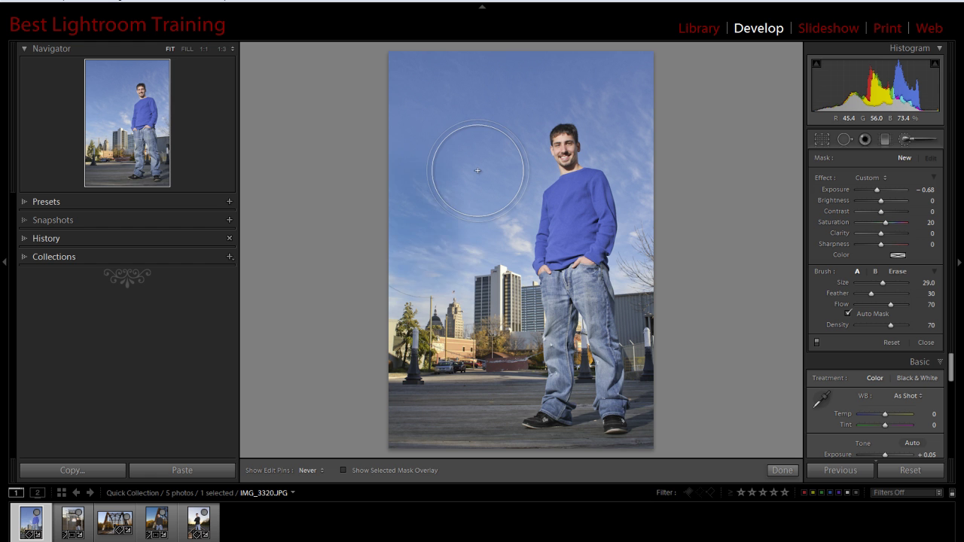
scroll(477, 171, "up", 1)
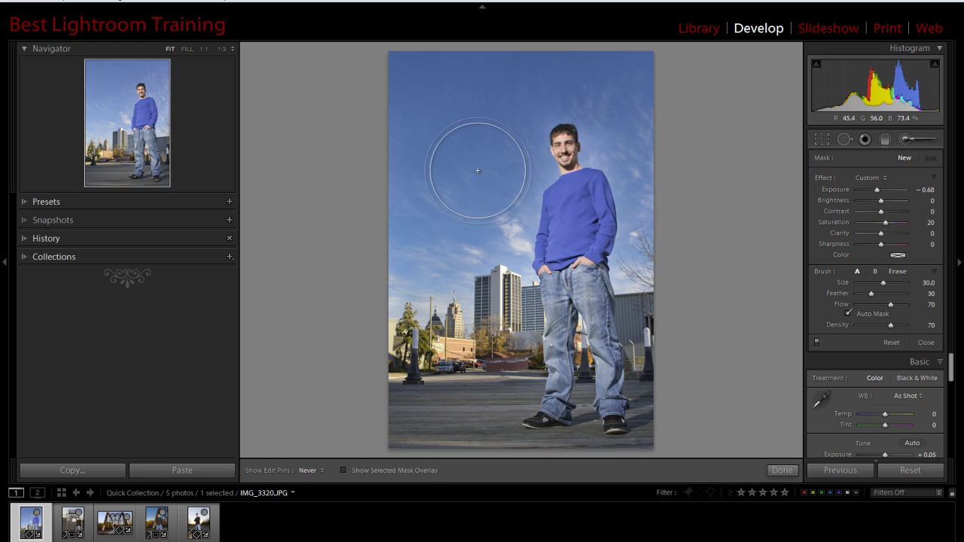
key("h")
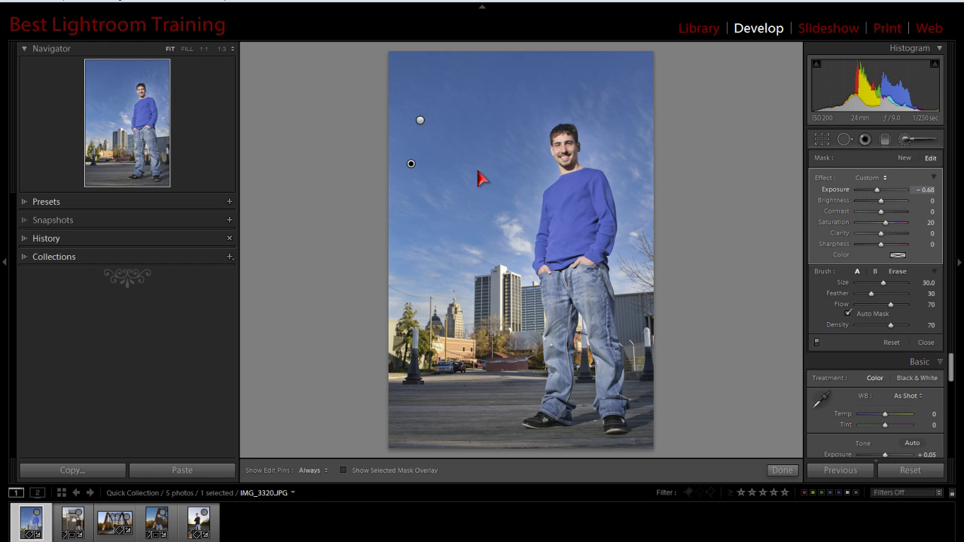
key("equal")
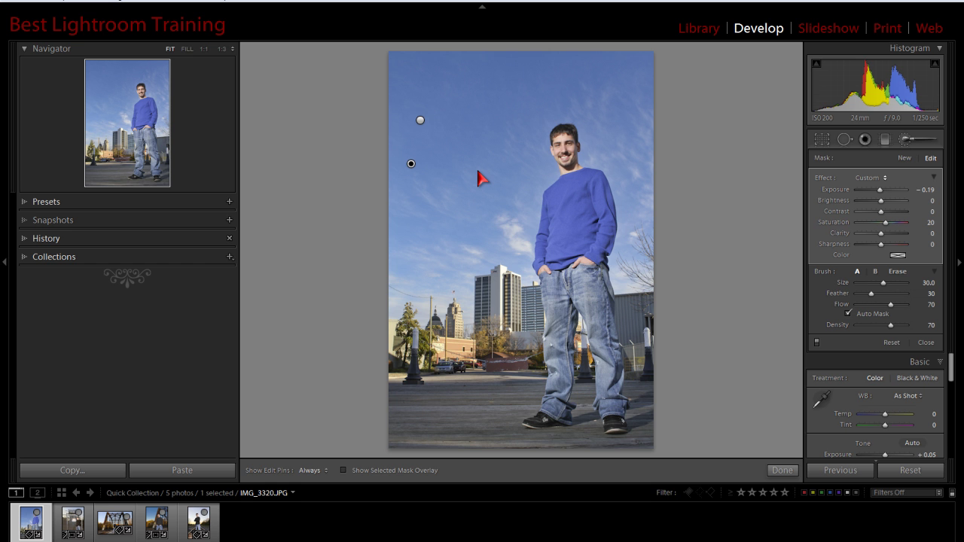
Step: Compare the photo with and without the brush adjustments several times, and close the Adjustment Brush
key("backslash")
key("backslash")
key("backslash")
key("backslash")
key("backslash")
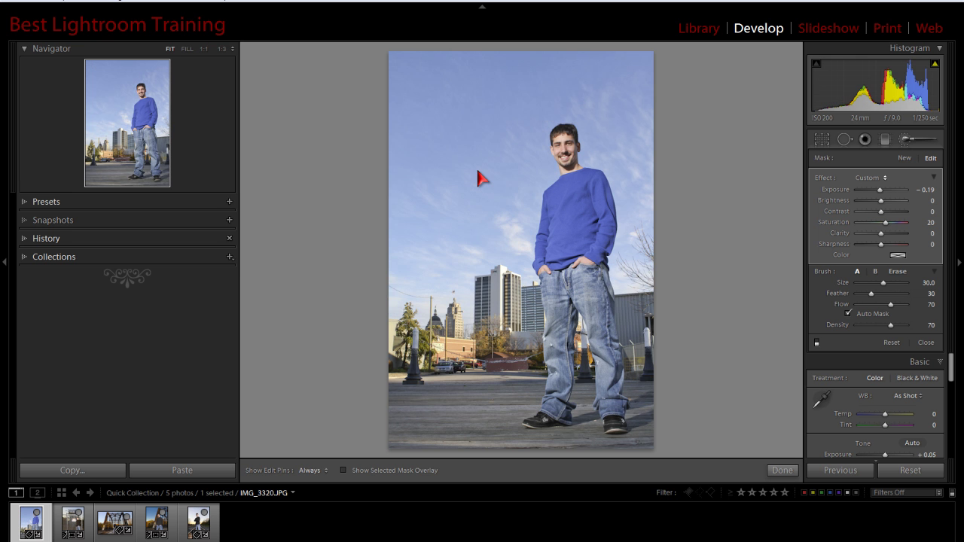
key("backslash")
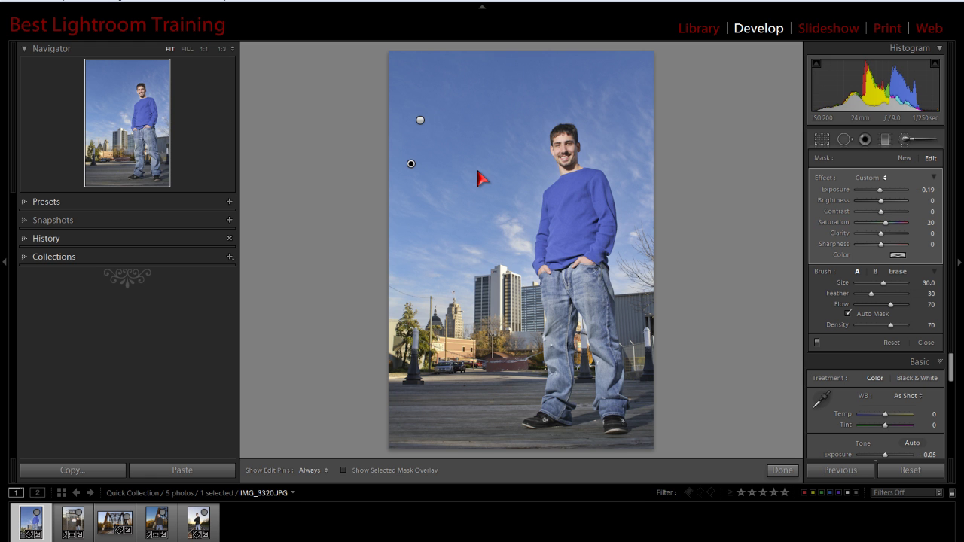
key("backslash")
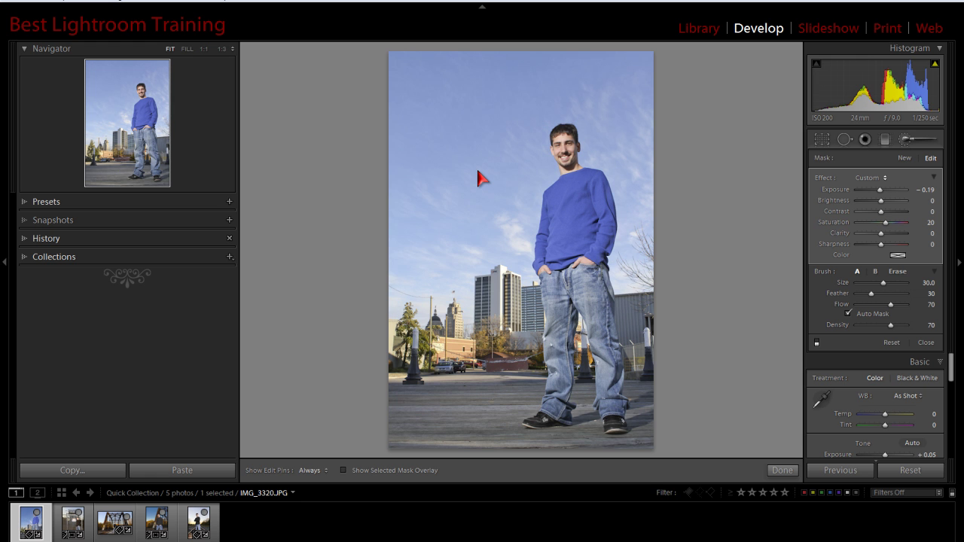
key("backslash")
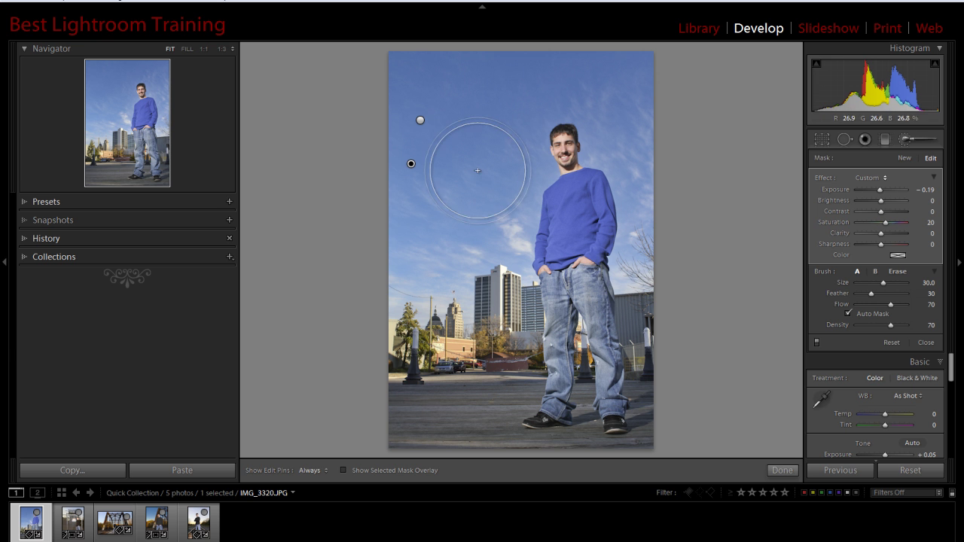
key("k")
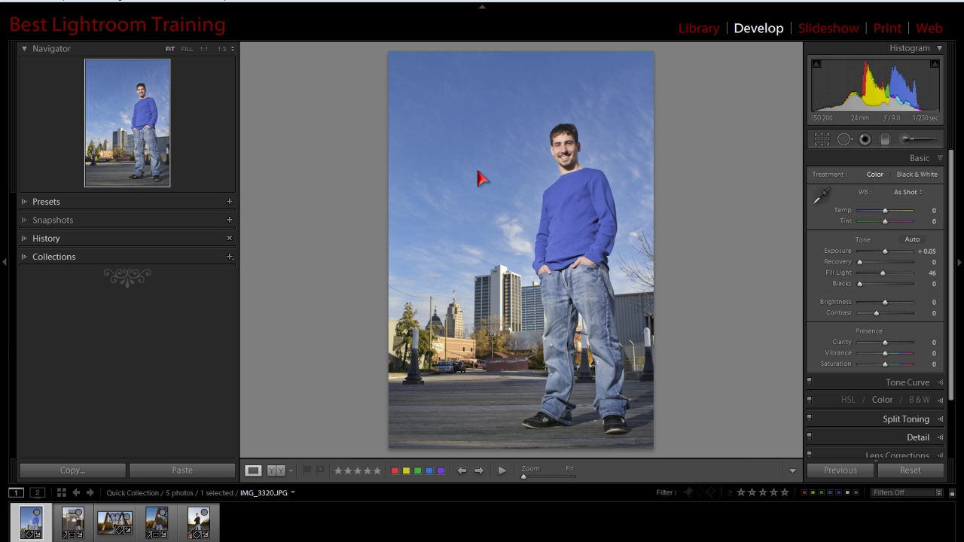
Step: Compare the Before and After versions of the whole photo side by side, and return to the single-photo view
left_click(291, 470)
left_click(343, 485)
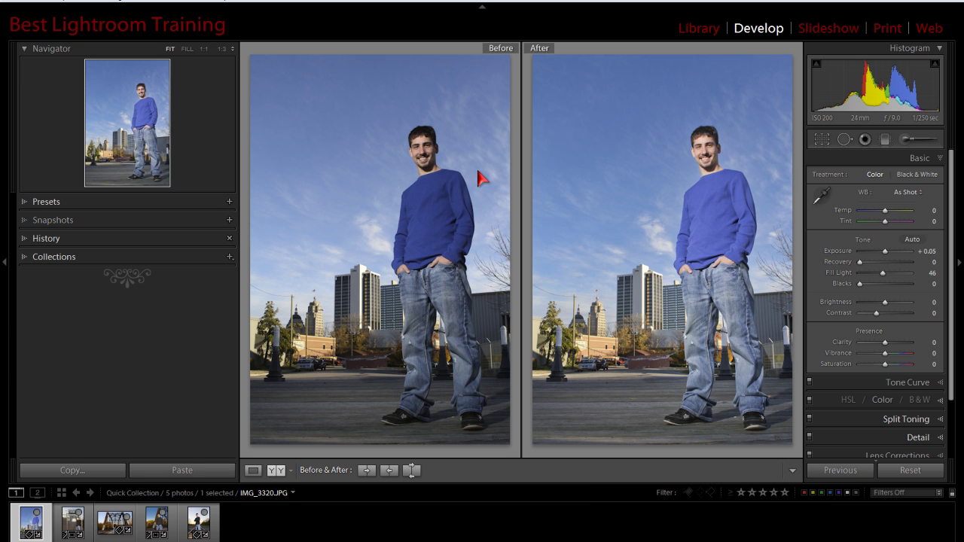
key("y")
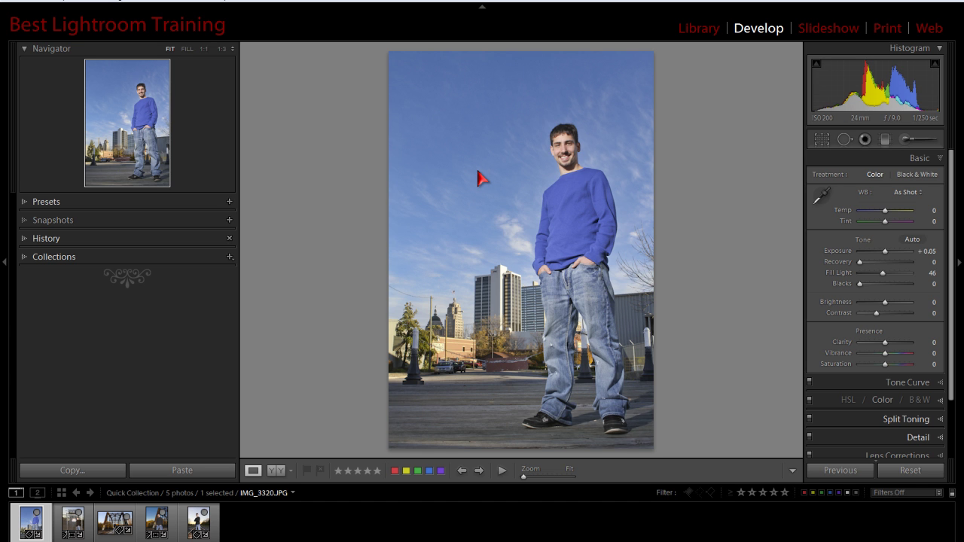